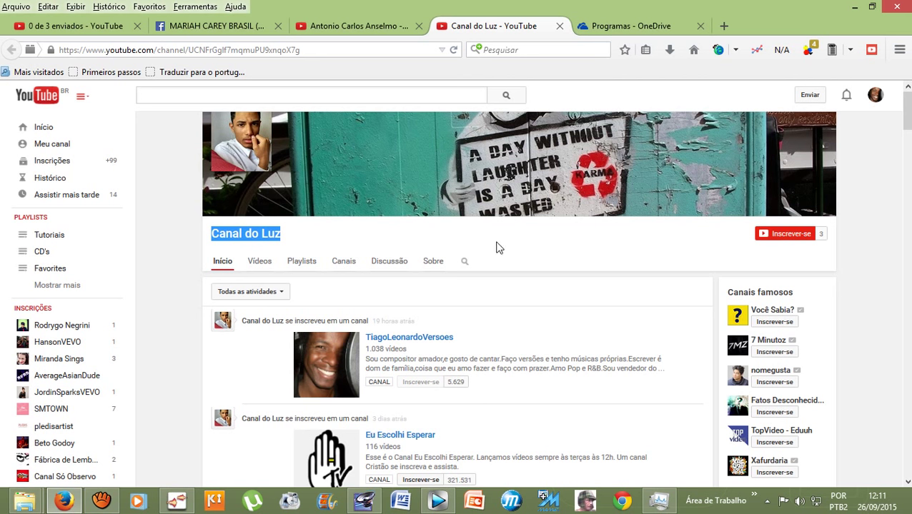
Switch to Adobe Audition, select the vocal clip on track 2, and play both tracks together from the current cursor.
{"action": "left_click", "coordinate": [368, 506]}
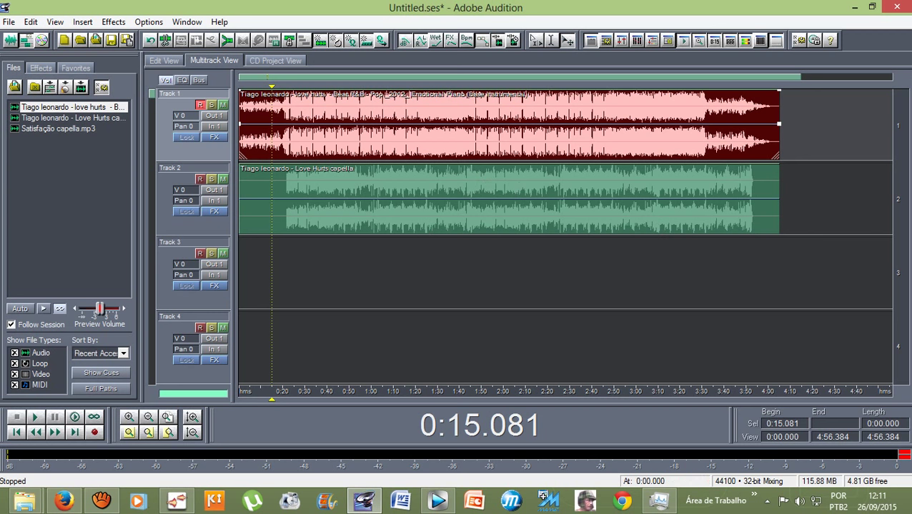
{"action": "left_click", "coordinate": [500, 198]}
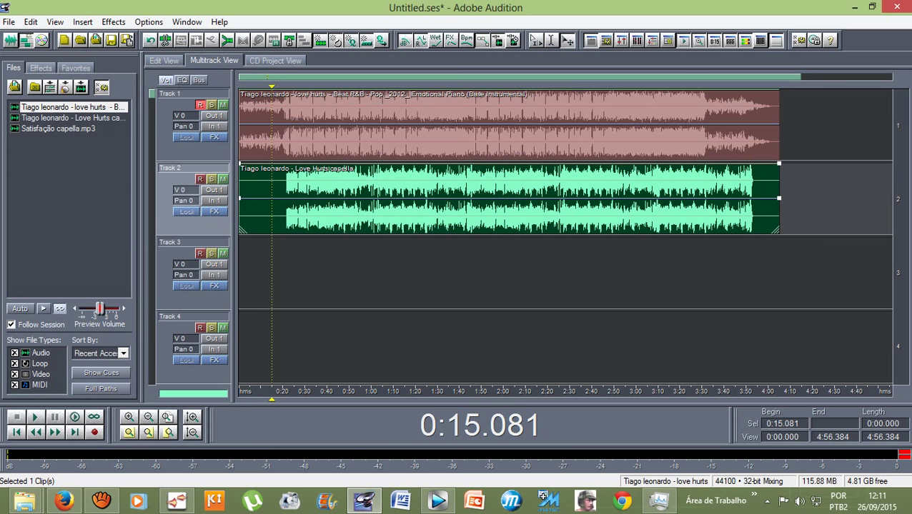
{"action": "key", "text": "space"}
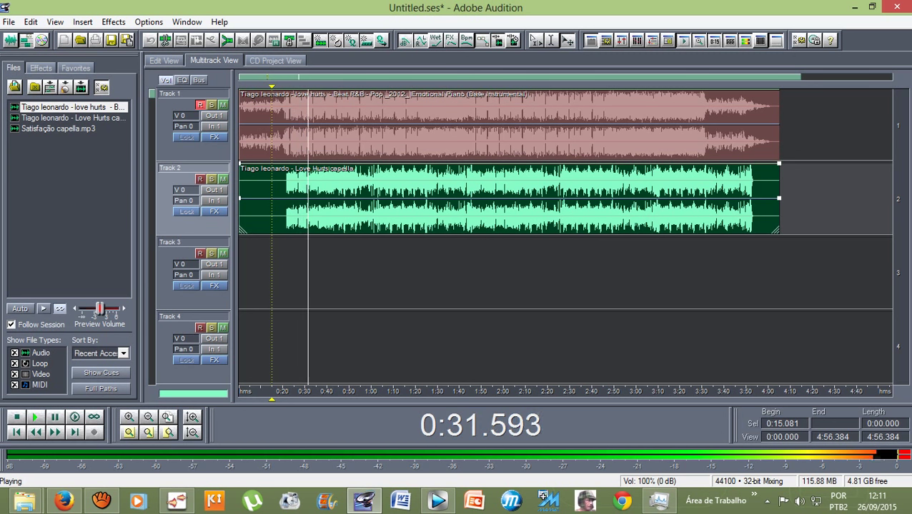
{"action": "key", "text": "space"}
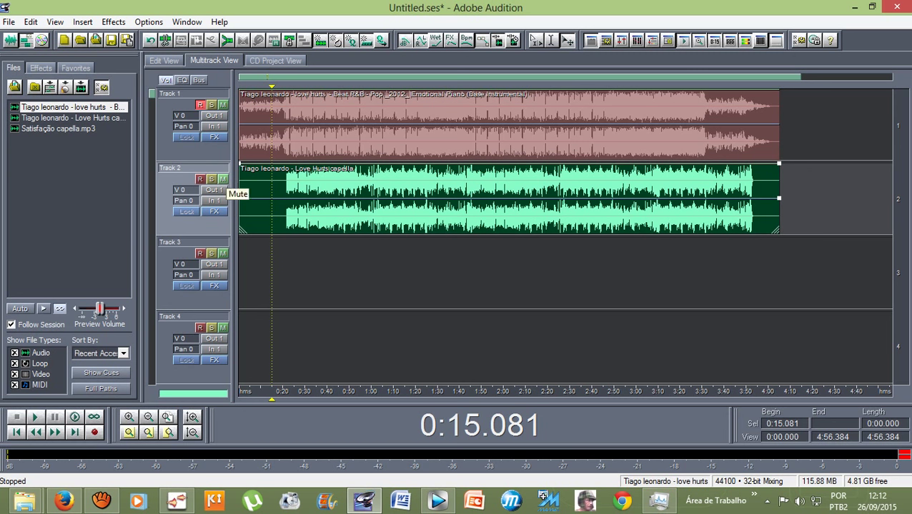
Mute track 2 and play the session to hear only the instrumental on track 1.
{"action": "left_click", "coordinate": [223, 180]}
{"action": "key", "text": "space"}
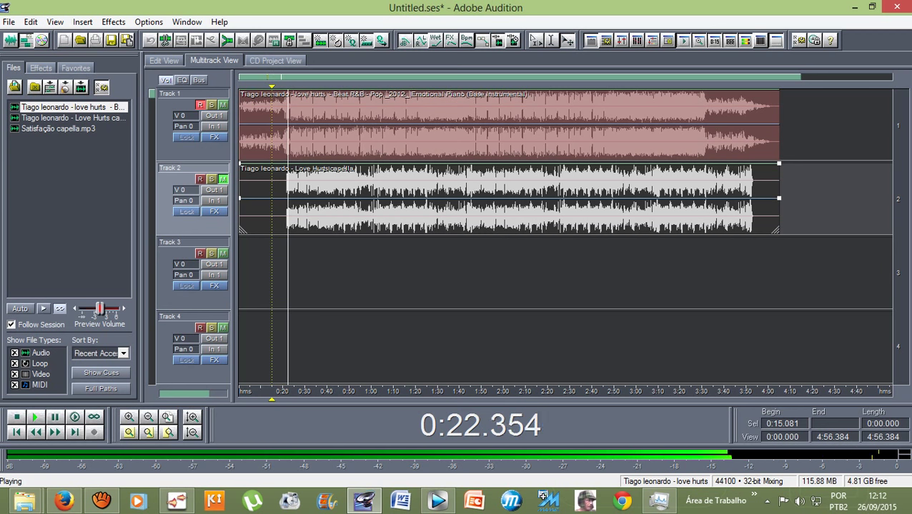
{"action": "key", "text": "space"}
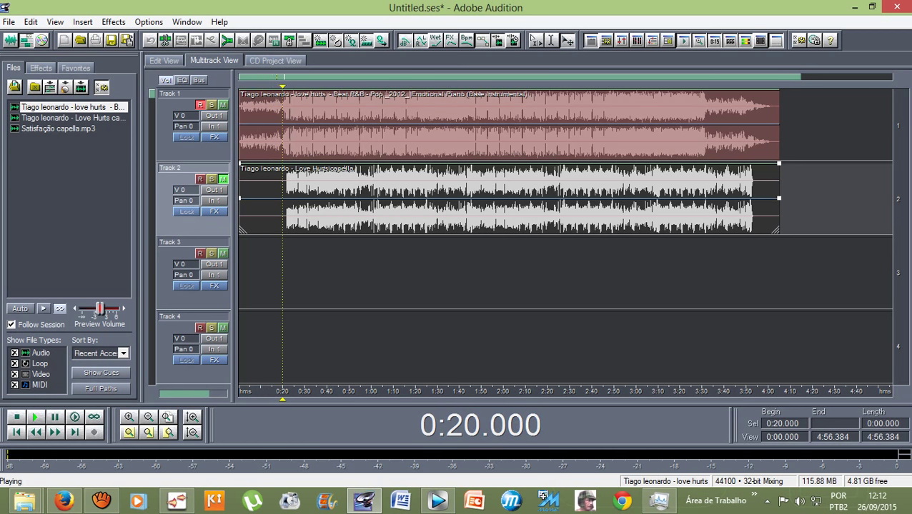
Unmute track 2, solo-check its vocals from 0:20 with track 1 muted, and unmute track 1.
{"action": "left_click", "coordinate": [222, 178]}
{"action": "left_click", "coordinate": [222, 104]}
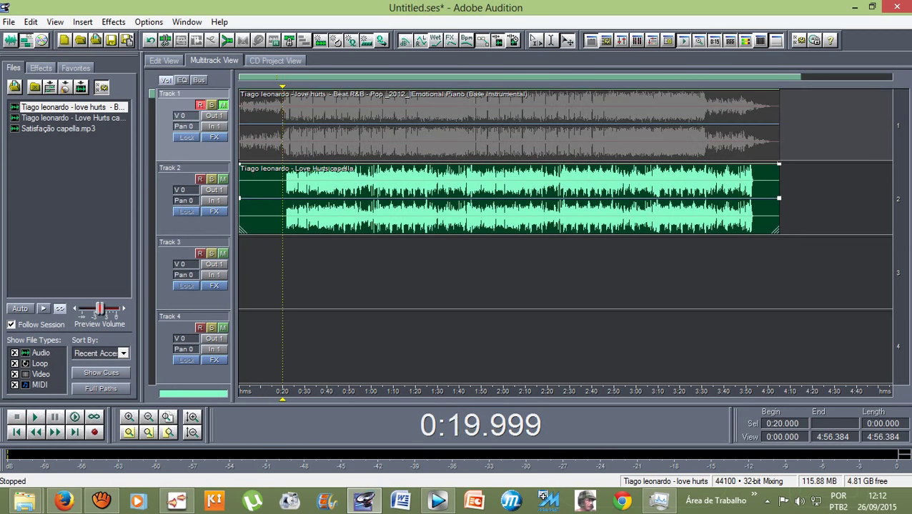
{"action": "key", "text": "space"}
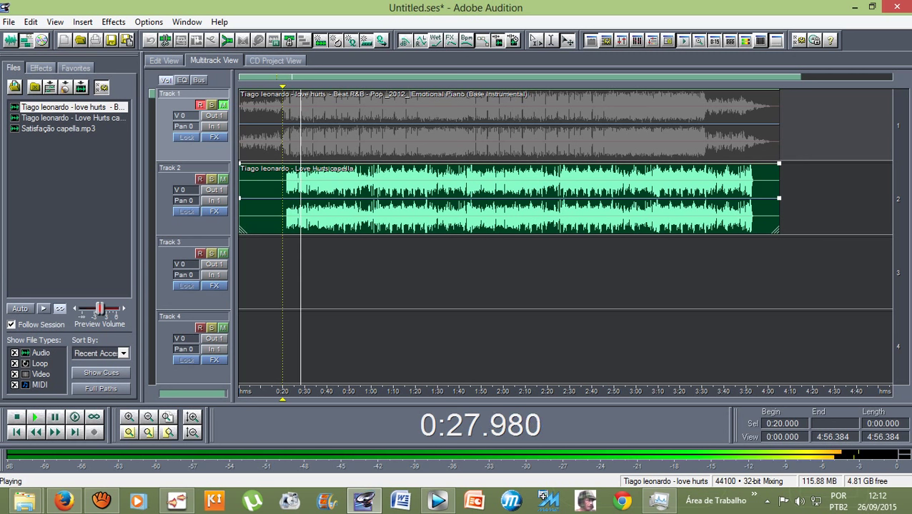
{"action": "key", "text": "space"}
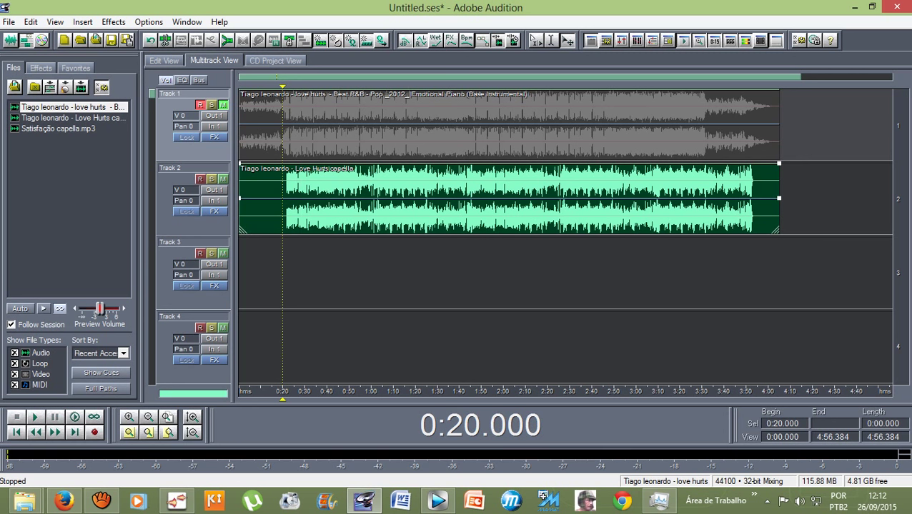
{"action": "left_click", "coordinate": [222, 105]}
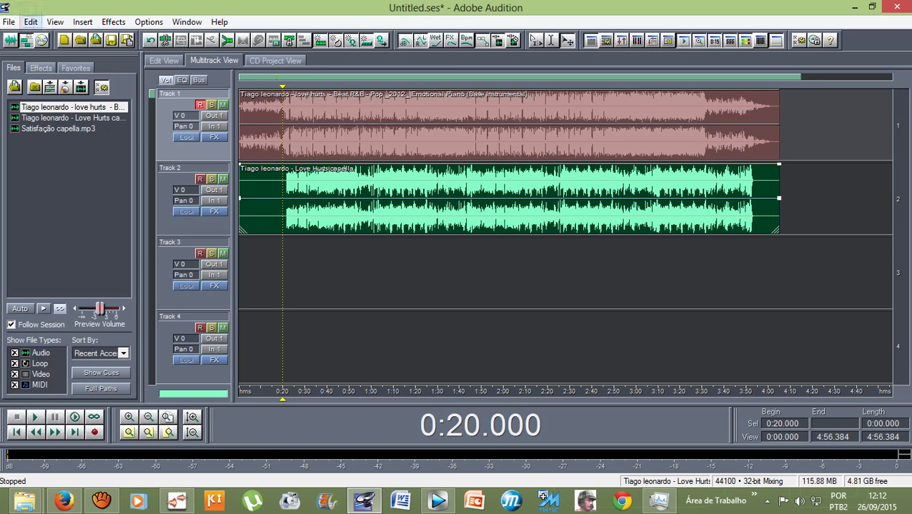
Mix down all audio clips in the session to a new stereo file.
{"action": "left_click", "coordinate": [31, 21]}
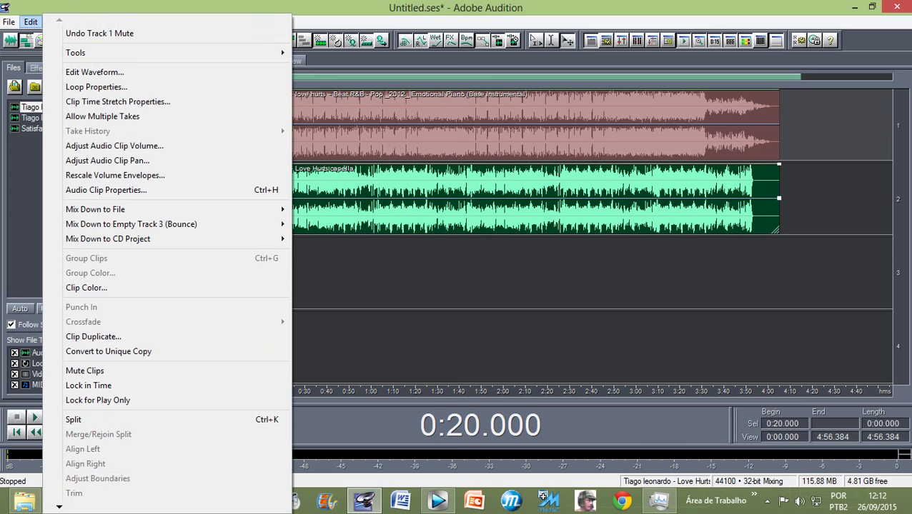
{"action": "mouse_move", "coordinate": [95, 209]}
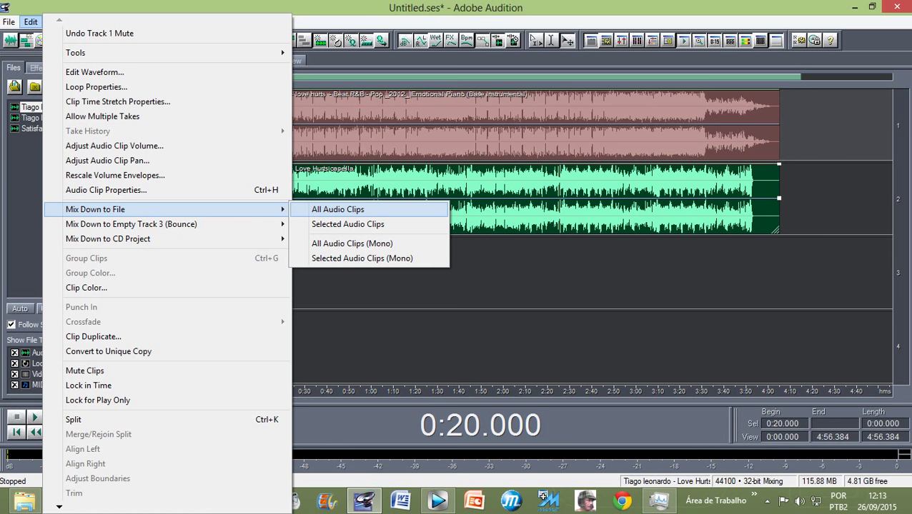
{"action": "key", "text": "Down"}
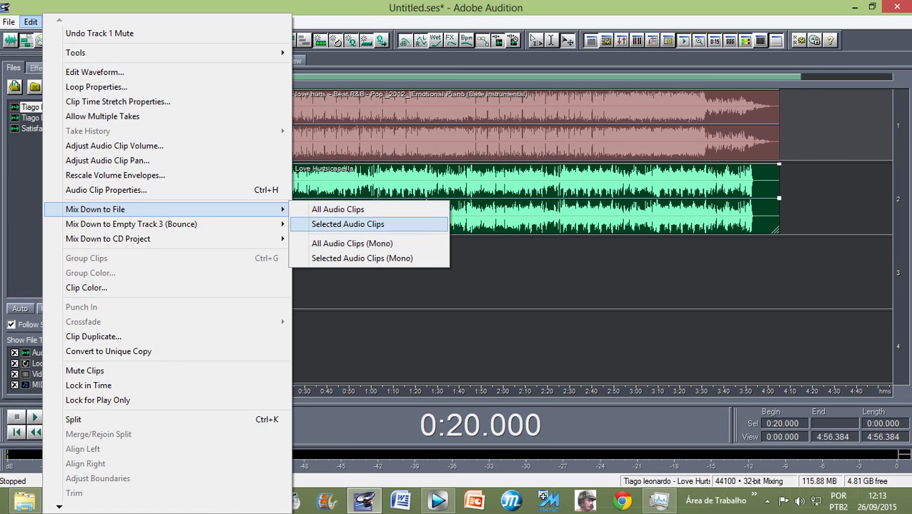
{"action": "key", "text": "Down"}
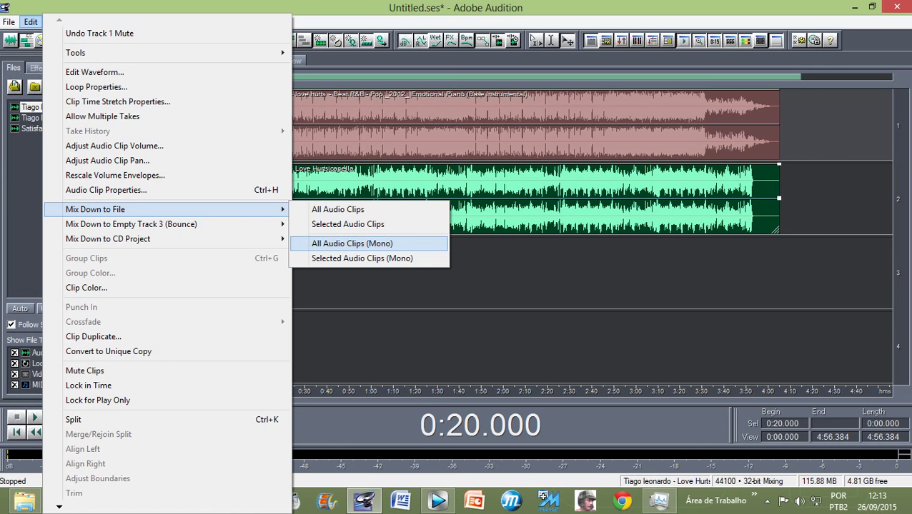
{"action": "key", "text": "Down"}
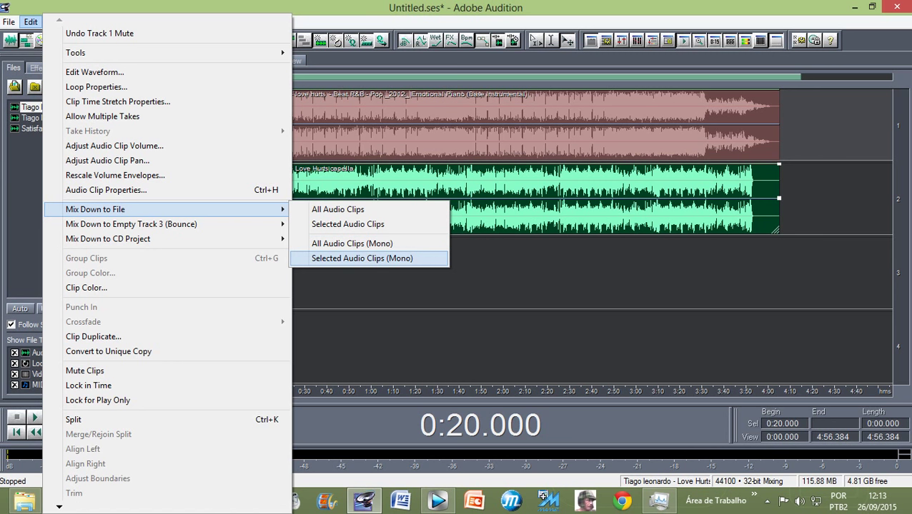
{"action": "key", "text": "Up"}
{"action": "key", "text": "Up"}
{"action": "key", "text": "Up"}
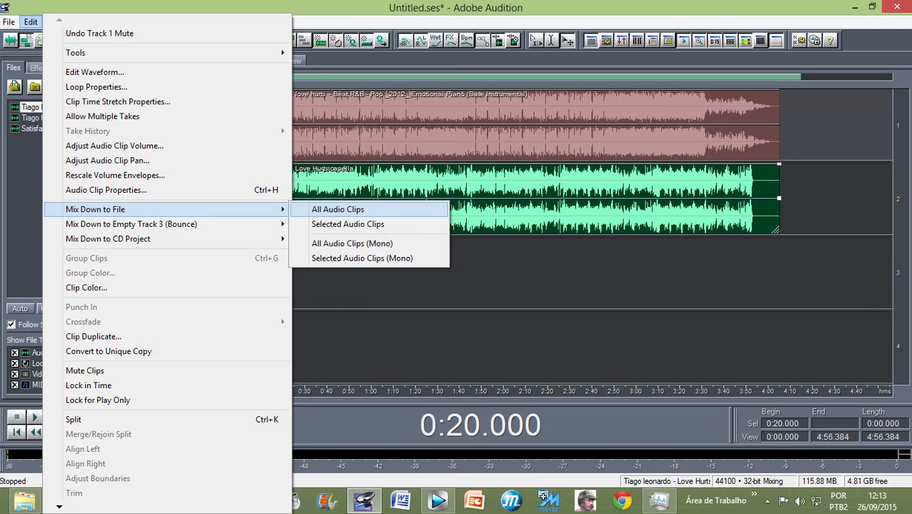
{"action": "key", "text": "Return"}
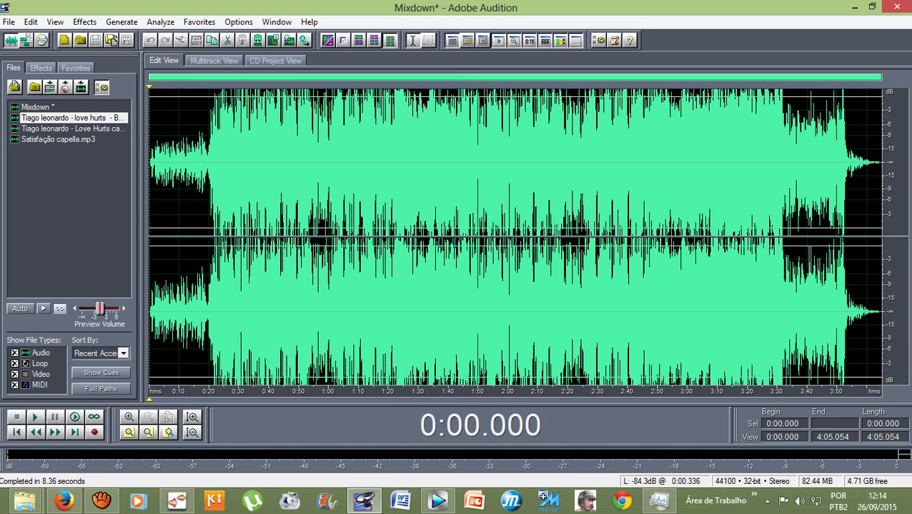
Select the Mixdown file, return to the multitrack session, and delete the clips from tracks 1 and 2.
{"action": "left_click", "coordinate": [37, 106]}
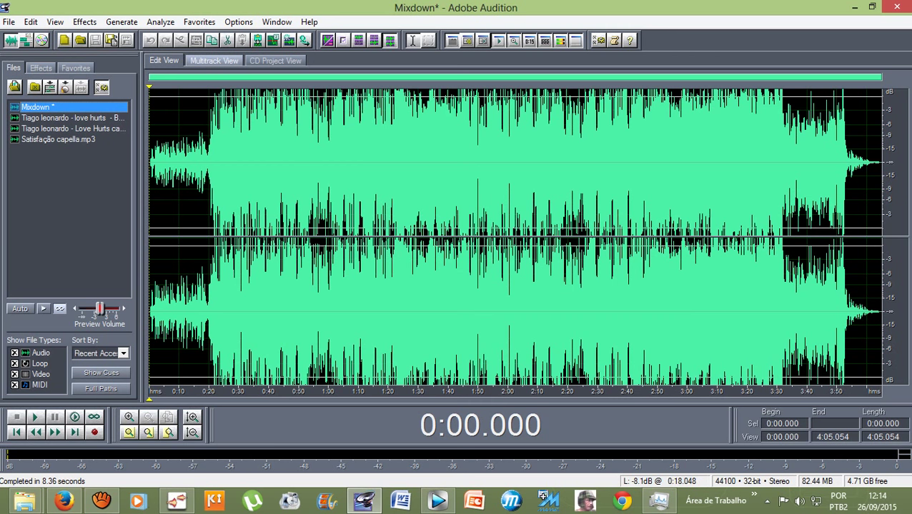
{"action": "left_click", "coordinate": [214, 60]}
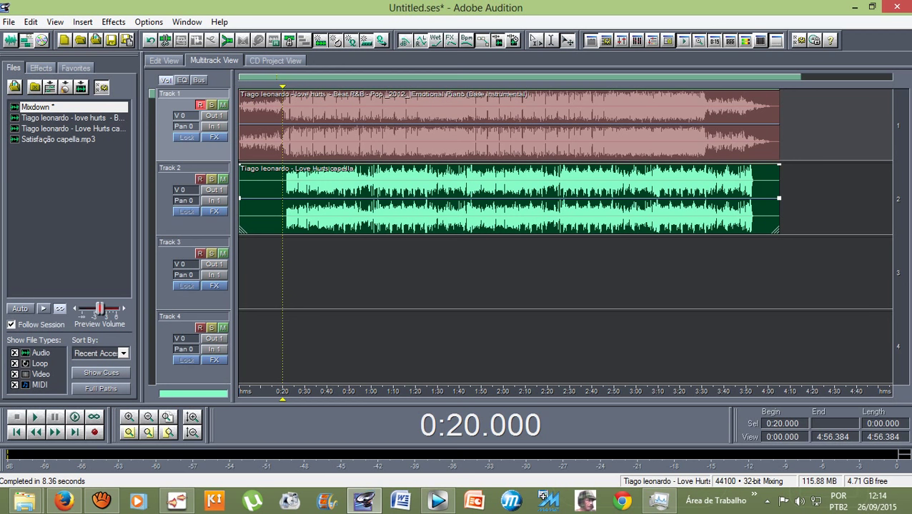
{"action": "key", "text": "Delete"}
{"action": "left_click", "coordinate": [773, 90]}
{"action": "key", "text": "Delete"}
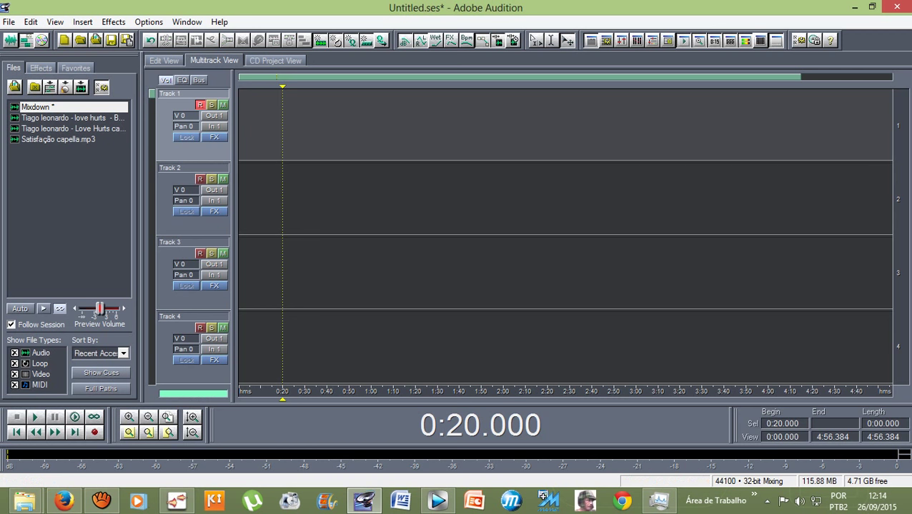
Place the Mixdown file at the start of track 1, disarm the track's recording, and play it from 0:20.
{"action": "left_click_drag", "start_coordinate": [37, 106], "coordinate": [239, 125]}
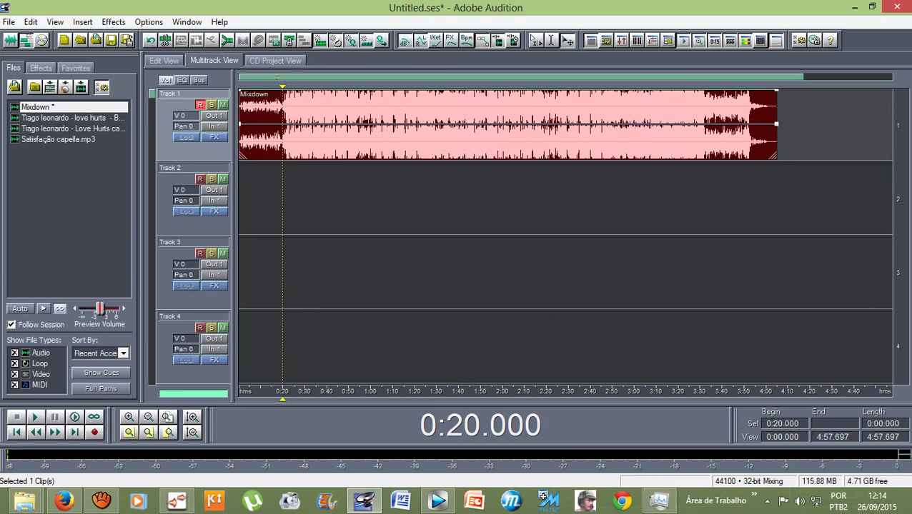
{"action": "left_click", "coordinate": [230, 129]}
{"action": "key", "text": "space"}
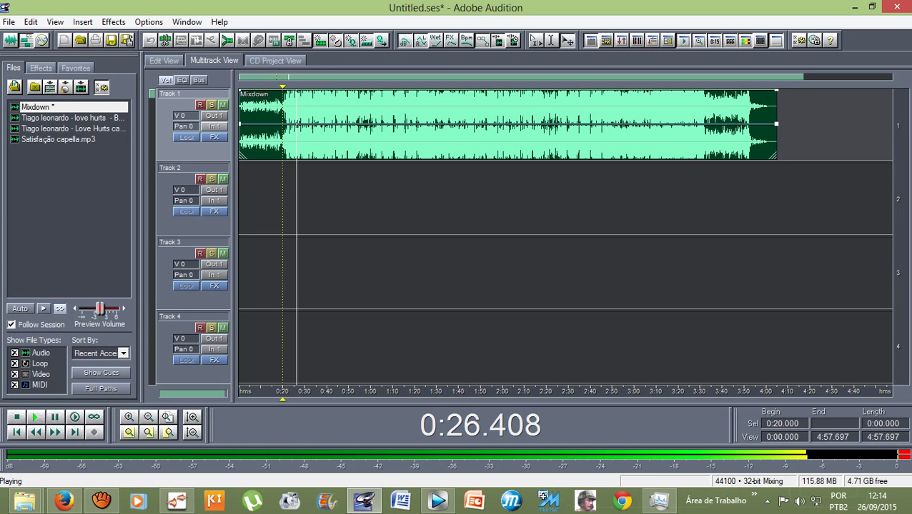
{"action": "key", "text": "space"}
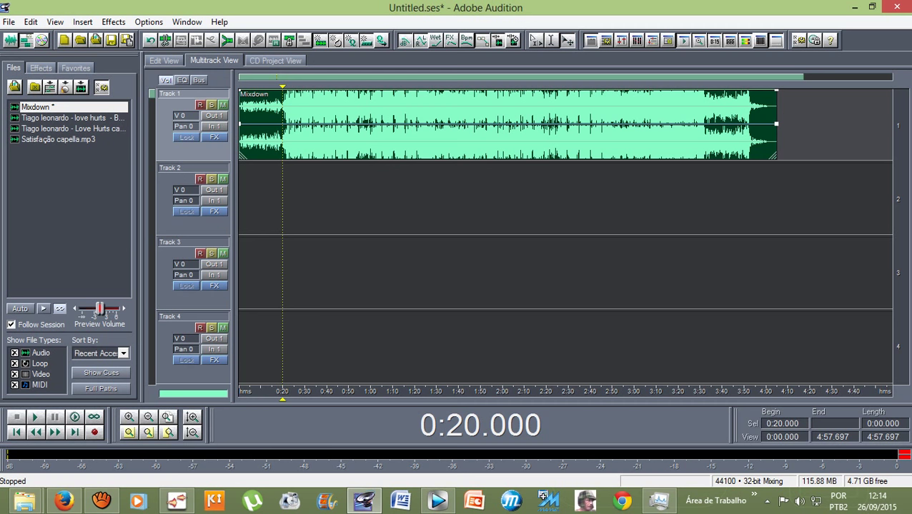
Start exporting the session's audio and name the output file afafaffafaf.
{"action": "key", "text": "alt"}
{"action": "key", "text": "Down"}
{"action": "key", "text": "Down"}
{"action": "key", "text": "Down"}
{"action": "key", "text": "Down"}
{"action": "key", "text": "Down"}
{"action": "key", "text": "Down"}
{"action": "key", "text": "Down"}
{"action": "key", "text": "Down"}
{"action": "key", "text": "Down"}
{"action": "key", "text": "Down"}
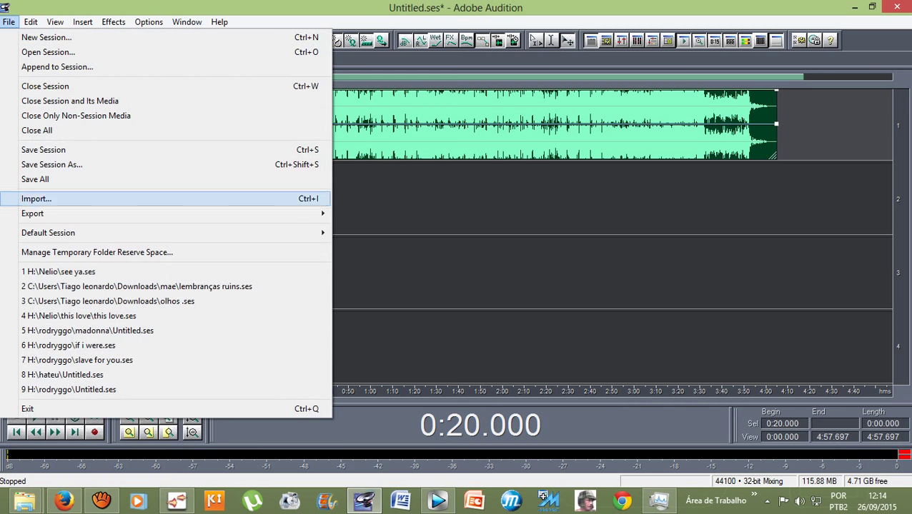
{"action": "key", "text": "Down"}
{"action": "key", "text": "Right"}
{"action": "key", "text": "Return"}
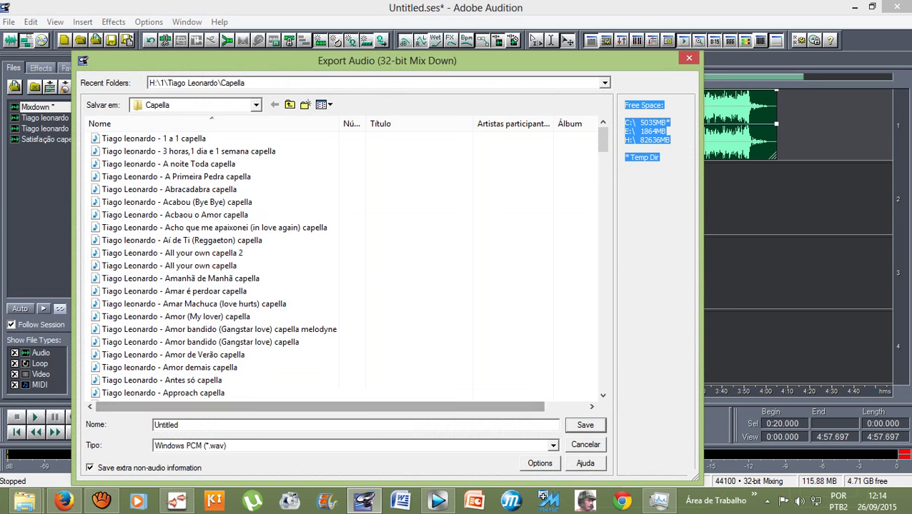
{"action": "type", "text": "afafaffafaf"}
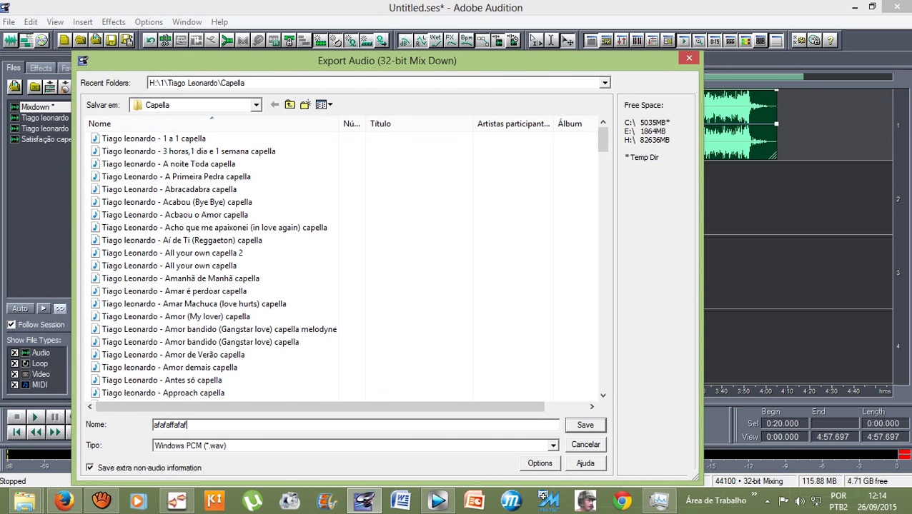
Look through the export file types, choose mp3PRO® (FhG) (*.mp3), and cancel the export.
{"action": "key", "text": "Tab"}
{"action": "key", "text": "alt+Down"}
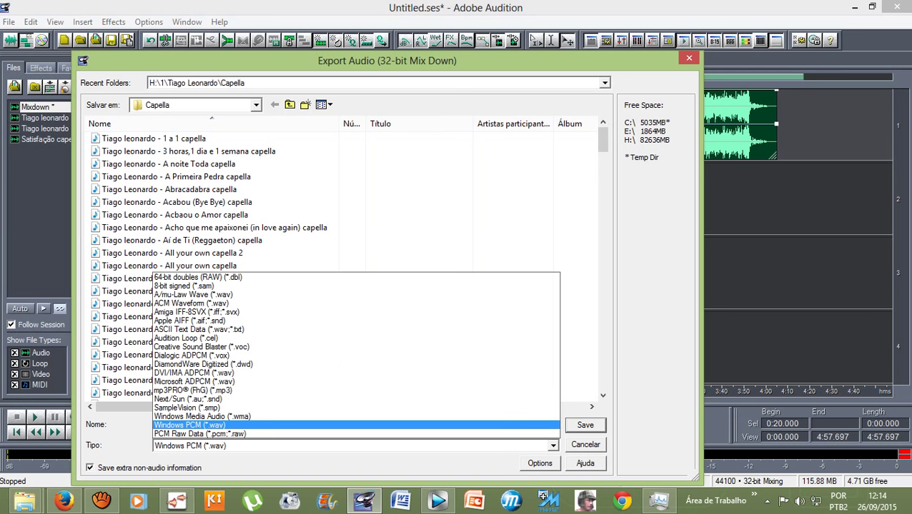
{"action": "key", "text": "Down"}
{"action": "key", "text": "Up"}
{"action": "key", "text": "Up"}
{"action": "key", "text": "Up"}
{"action": "key", "text": "Up"}
{"action": "key", "text": "Up"}
{"action": "key", "text": "Up"}
{"action": "key", "text": "Up"}
{"action": "key", "text": "Up"}
{"action": "key", "text": "Up"}
{"action": "key", "text": "Up"}
{"action": "key", "text": "Up"}
{"action": "key", "text": "Up"}
{"action": "key", "text": "Up"}
{"action": "key", "text": "Up"}
{"action": "key", "text": "Up"}
{"action": "key", "text": "Up"}
{"action": "key", "text": "Up"}
{"action": "key", "text": "Up"}
{"action": "key", "text": "Down"}
{"action": "key", "text": "Down"}
{"action": "key", "text": "Down"}
{"action": "key", "text": "Down"}
{"action": "key", "text": "Down"}
{"action": "key", "text": "Down"}
{"action": "key", "text": "Down"}
{"action": "key", "text": "Down"}
{"action": "key", "text": "Down"}
{"action": "key", "text": "Down"}
{"action": "key", "text": "Down"}
{"action": "key", "text": "Down"}
{"action": "key", "text": "Down"}
{"action": "key", "text": "Down"}
{"action": "key", "text": "Down"}
{"action": "key", "text": "Down"}
{"action": "key", "text": "Down"}
{"action": "key", "text": "Up"}
{"action": "key", "text": "Up"}
{"action": "key", "text": "Up"}
{"action": "key", "text": "Up"}
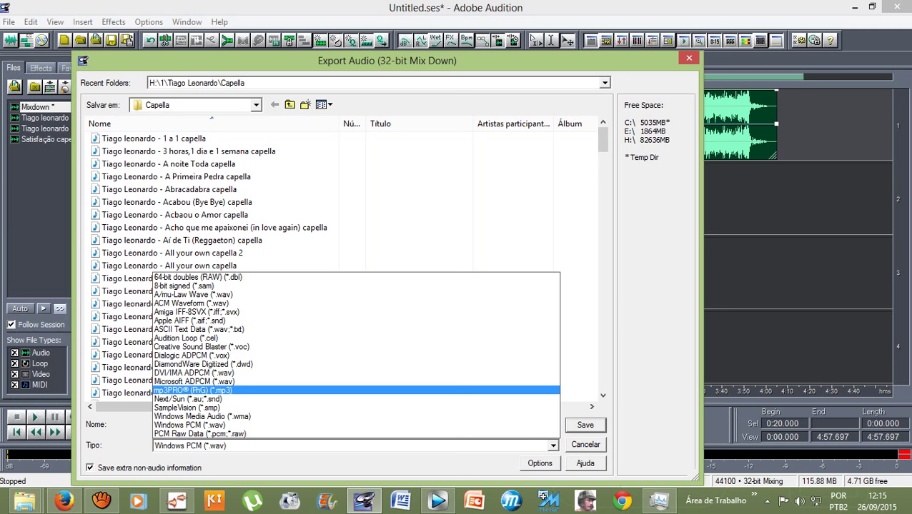
{"action": "key", "text": "Return"}
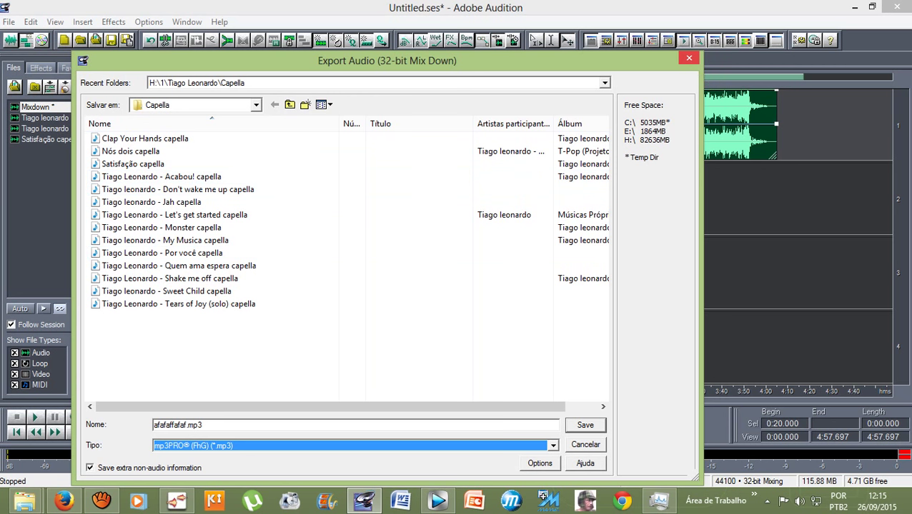
{"action": "key", "text": "Escape"}
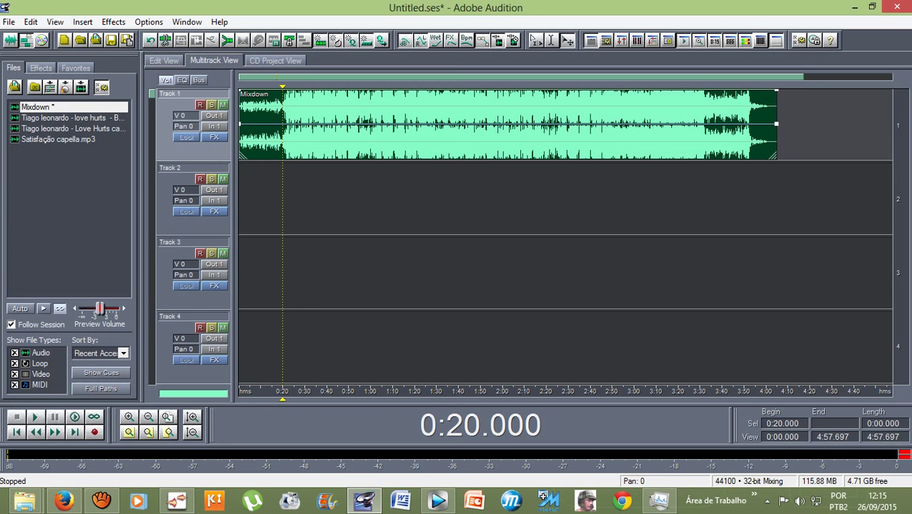
Undo the Mixdown placement and the clip deletions to restore the original clips on tracks 1 and 2.
{"action": "key", "text": "ctrl+z"}
{"action": "key", "text": "ctrl+z"}
{"action": "key", "text": "ctrl+z"}
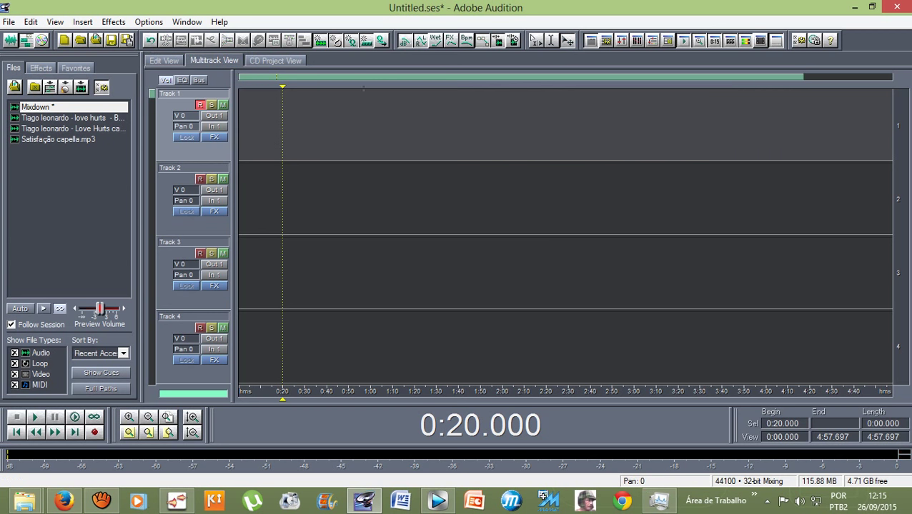
{"action": "key", "text": "ctrl+z"}
{"action": "key", "text": "ctrl+z"}
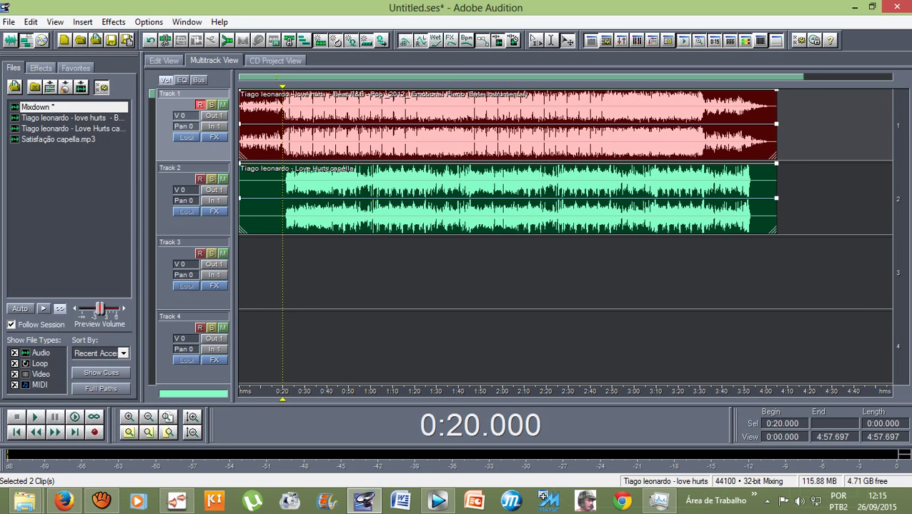
Start exporting the session's audio mix and name the output file love hurts.
{"action": "left_click", "coordinate": [8, 21]}
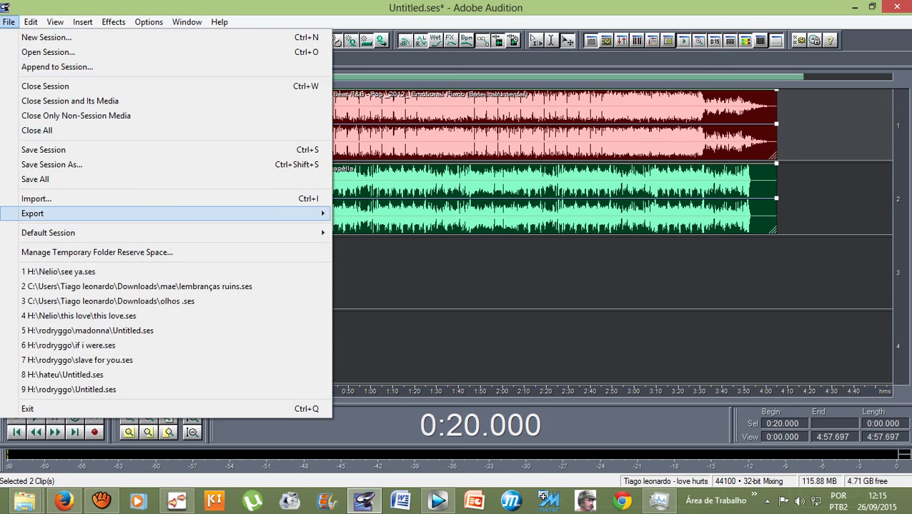
{"action": "mouse_move", "coordinate": [32, 213]}
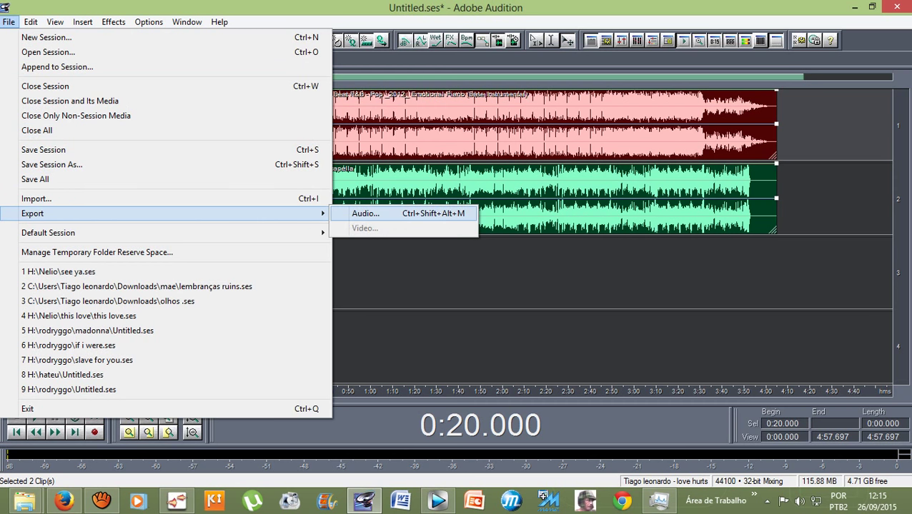
{"action": "left_click", "coordinate": [365, 213]}
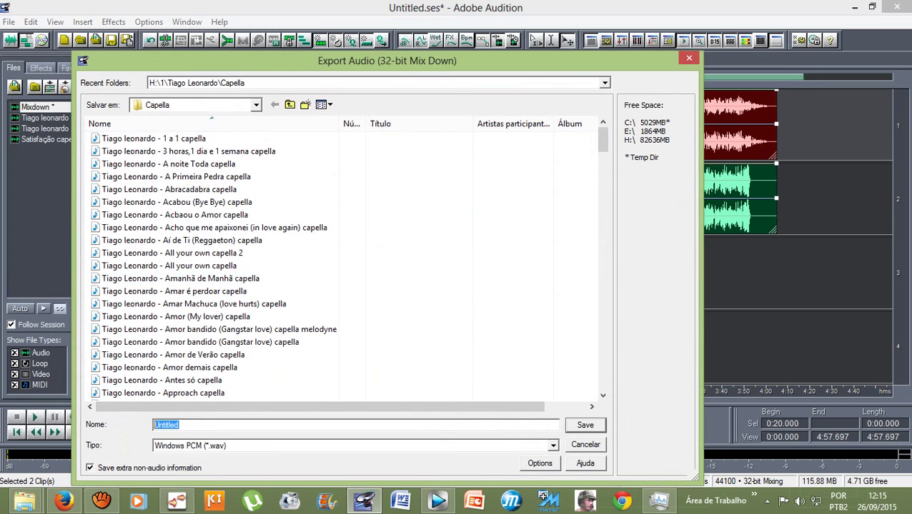
{"action": "type", "text": "love hurts"}
Choose Windows PCM (*.wav) as the export file type and save the mixed audio file in the Capella folder.
{"action": "key", "text": "Tab"}
{"action": "key", "text": "alt+Down"}
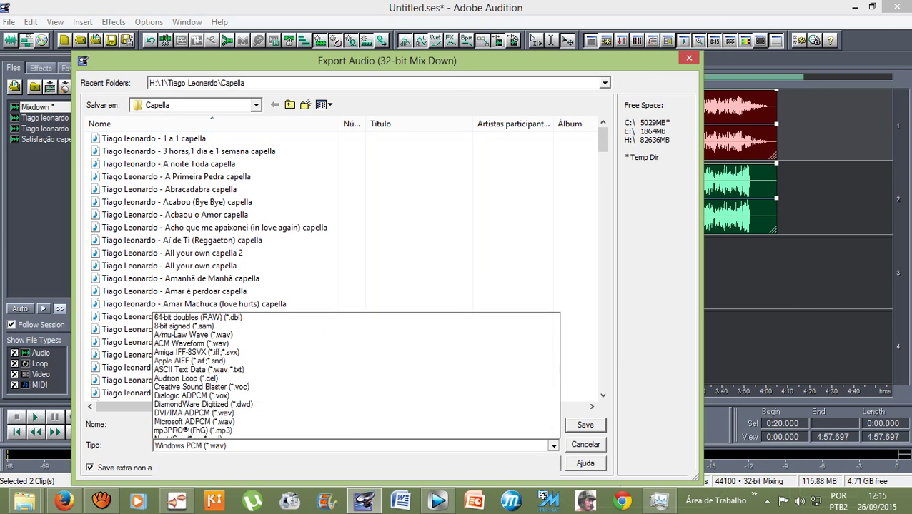
{"action": "key", "text": "Down"}
{"action": "key", "text": "Up"}
{"action": "key", "text": "Up"}
{"action": "key", "text": "Up"}
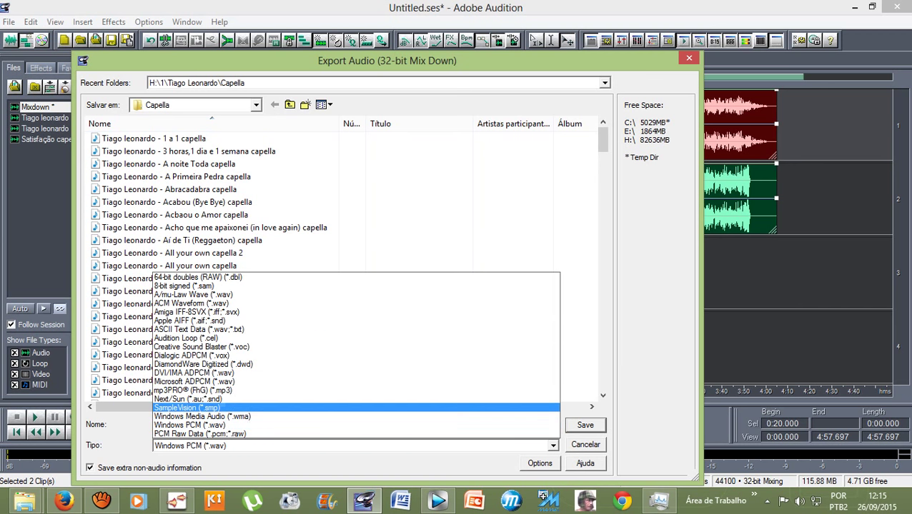
{"action": "key", "text": "Up"}
{"action": "key", "text": "Up"}
{"action": "key", "text": "Down"}
{"action": "key", "text": "Down"}
{"action": "key", "text": "Down"}
{"action": "key", "text": "Down"}
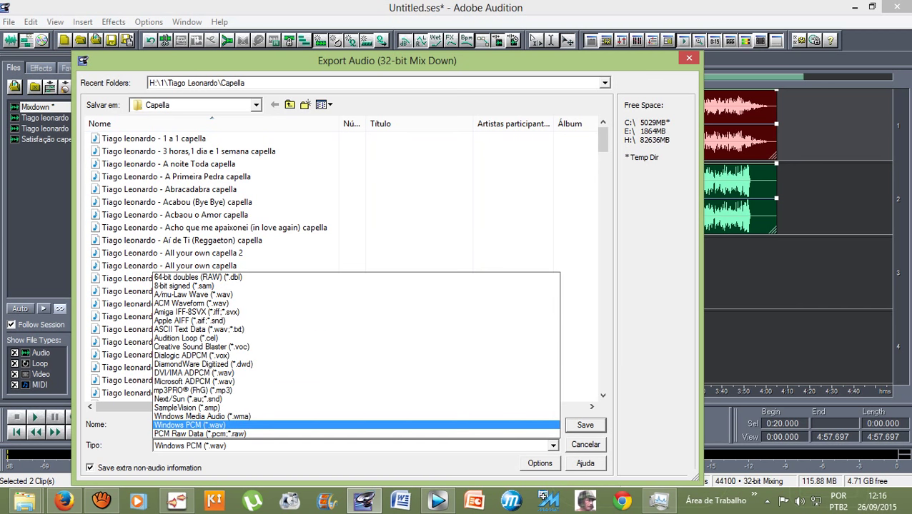
{"action": "key", "text": "Return"}
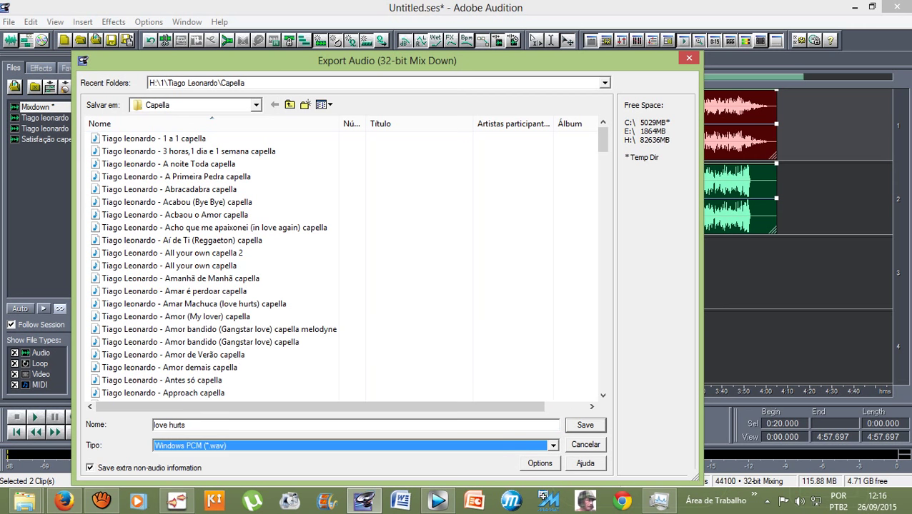
{"action": "key", "text": "Return"}
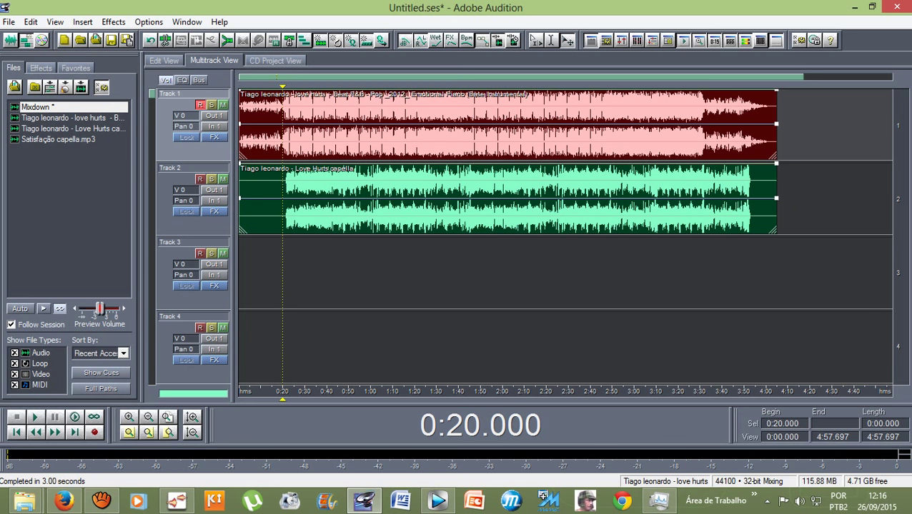
{"action": "left_click", "coordinate": [101, 501]}
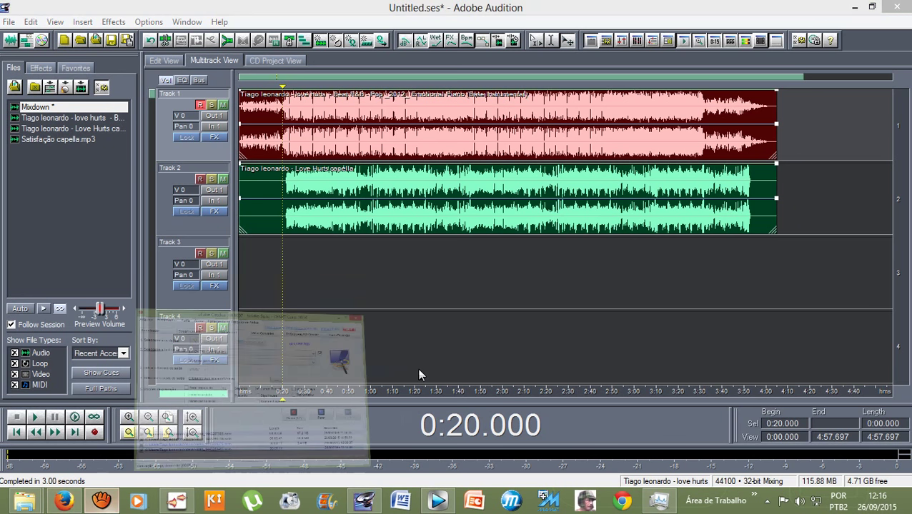